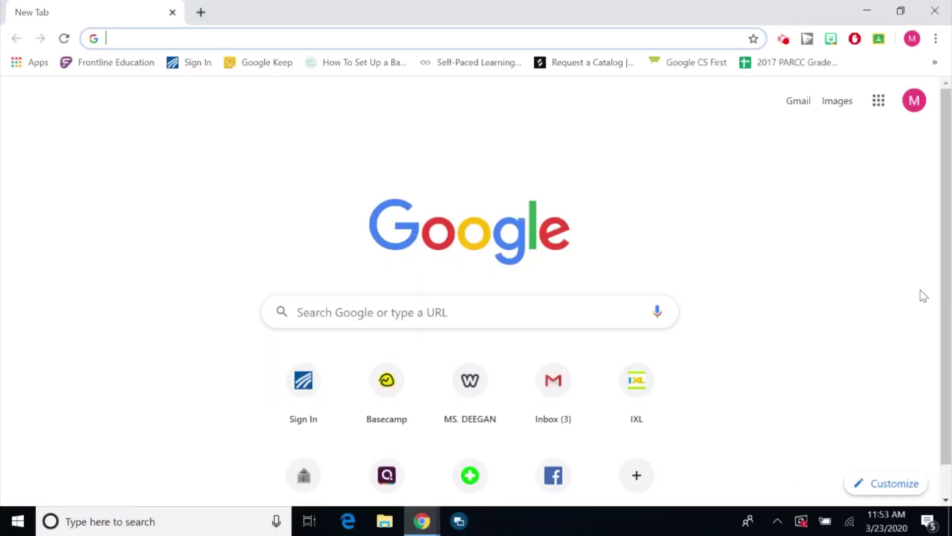
Enter quizizz.com in Chrome's address bar to load the Quizizz site
type("quizizz.")
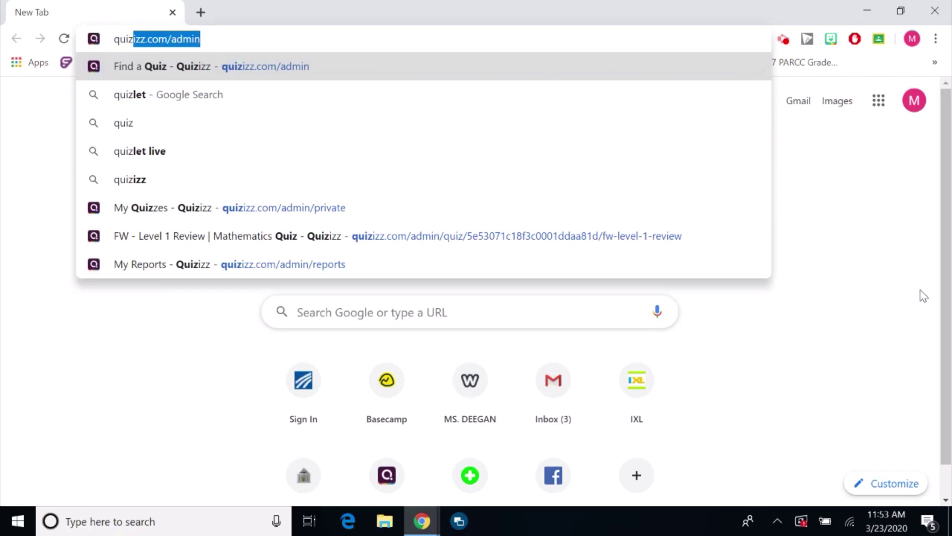
type("com")
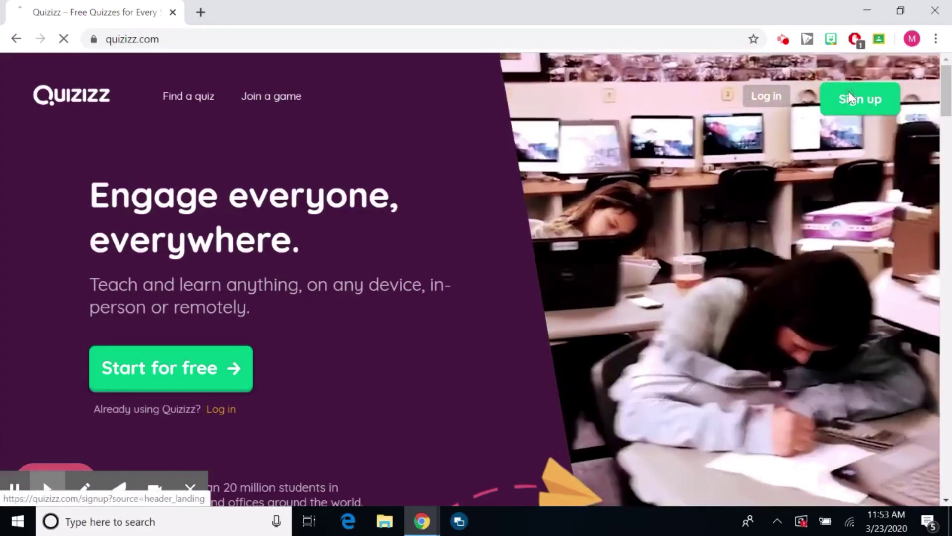
Sign up for a new Quizizz account using the chosen Google account
left_click(849, 99)
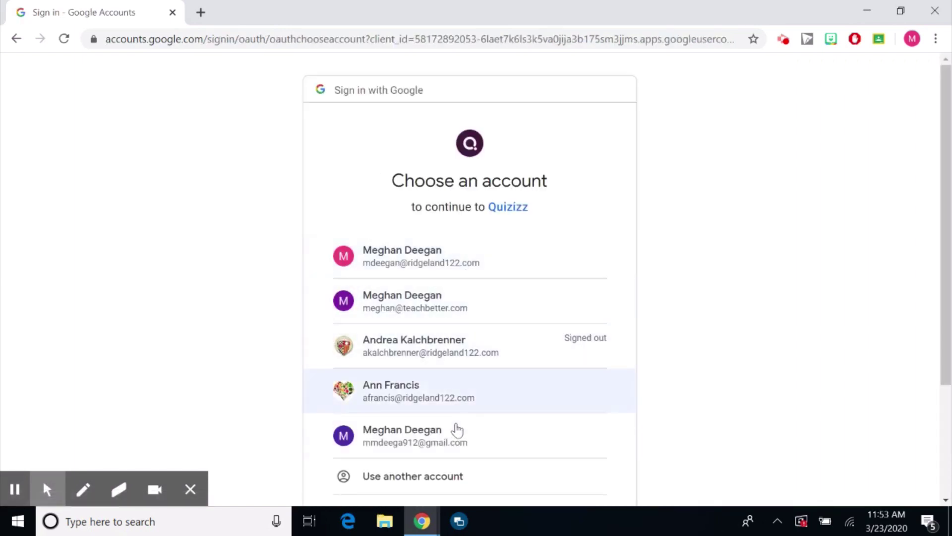
scroll(517, 424, "down", 1)
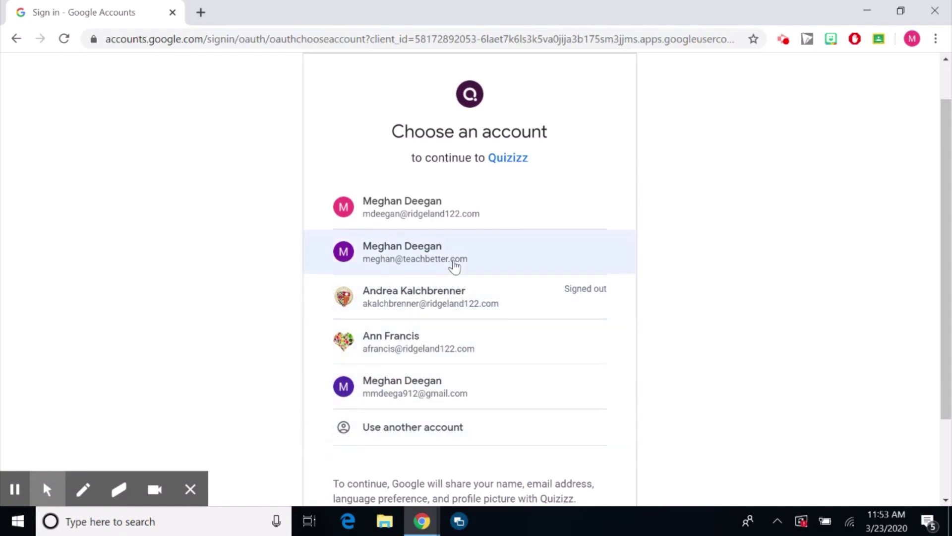
left_click(454, 257)
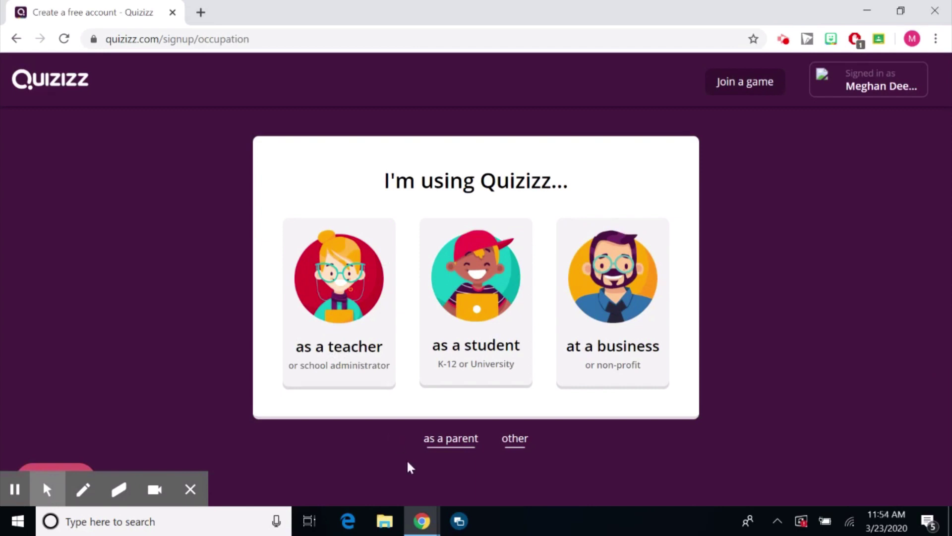
Register as a teacher with Simmons Middle School (Oak Lawn, IL) as the organization
left_click(345, 334)
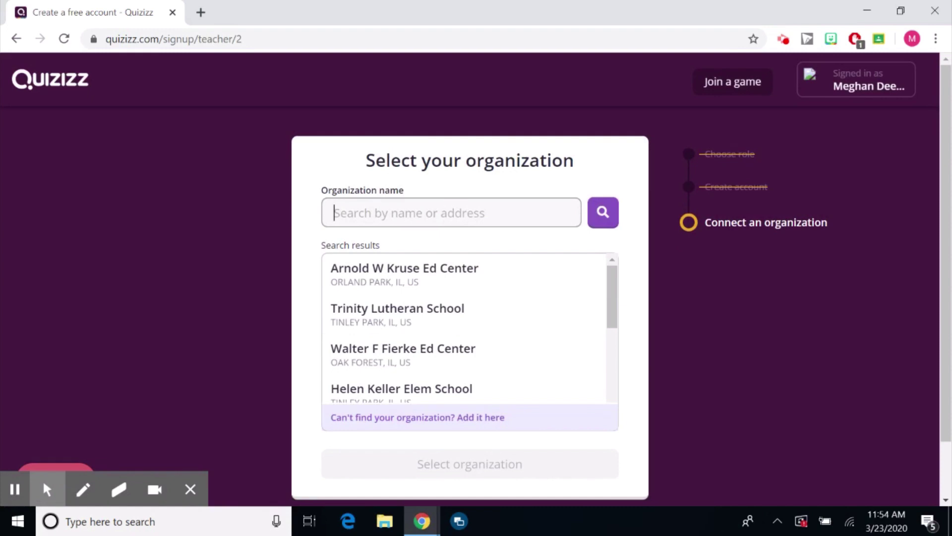
type("Simmon")
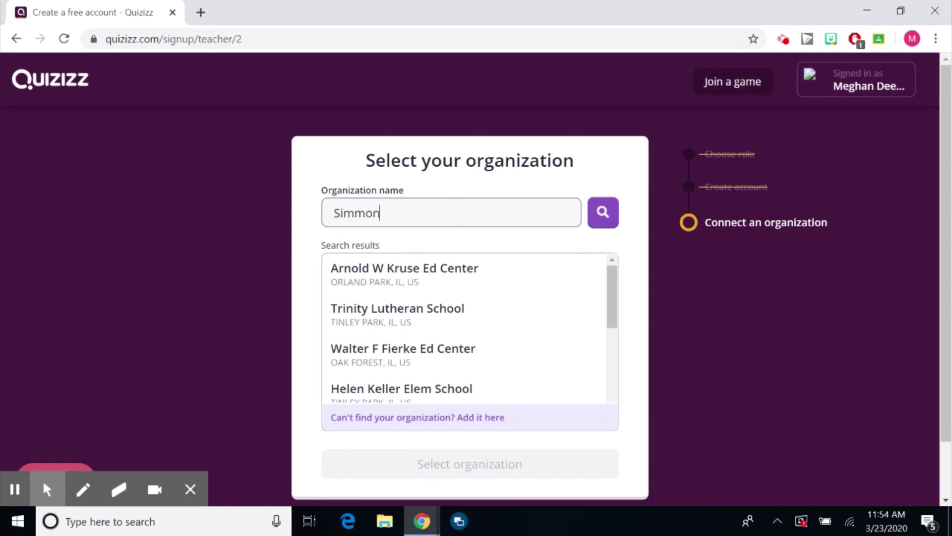
type("s Middle")
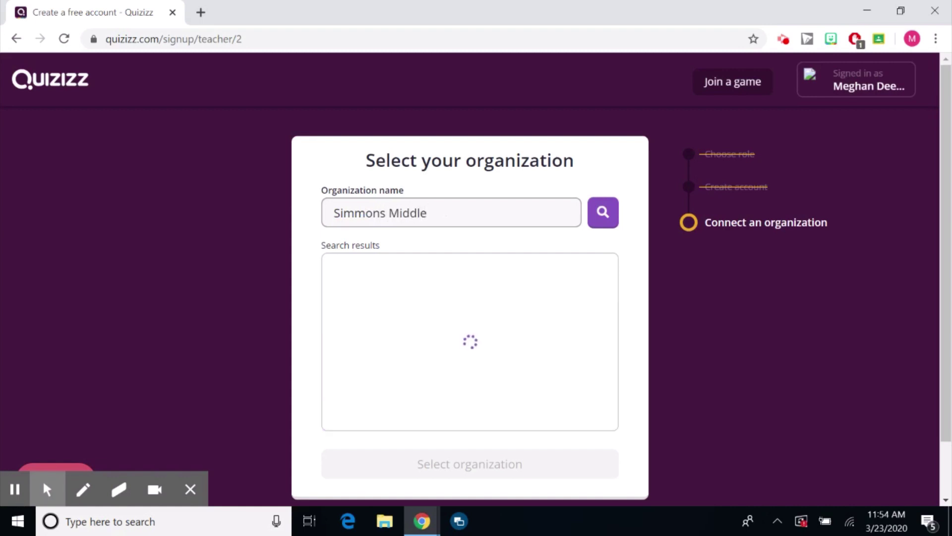
left_click(424, 267)
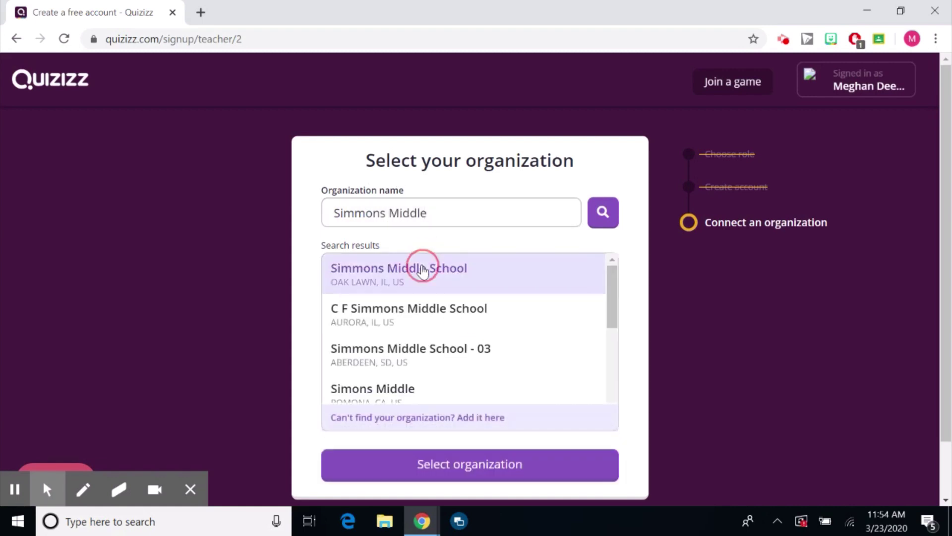
left_click(476, 471)
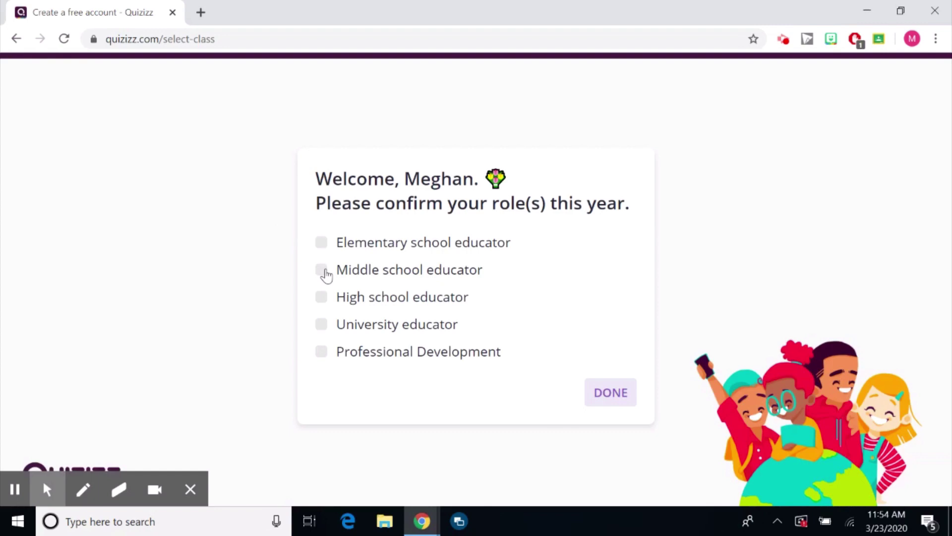
Choose the Middle school educator role and Math - 7th as the class taught
left_click(322, 271)
left_click(608, 388)
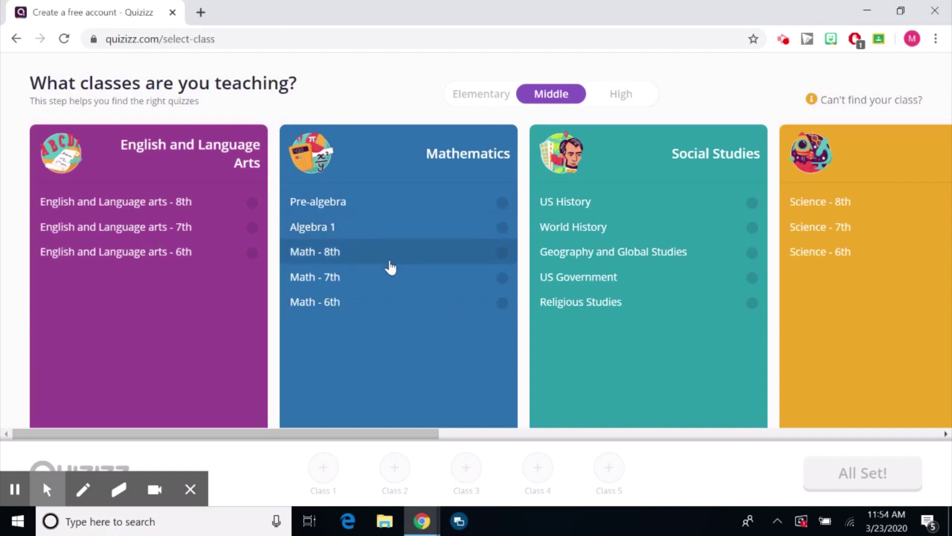
left_click(502, 277)
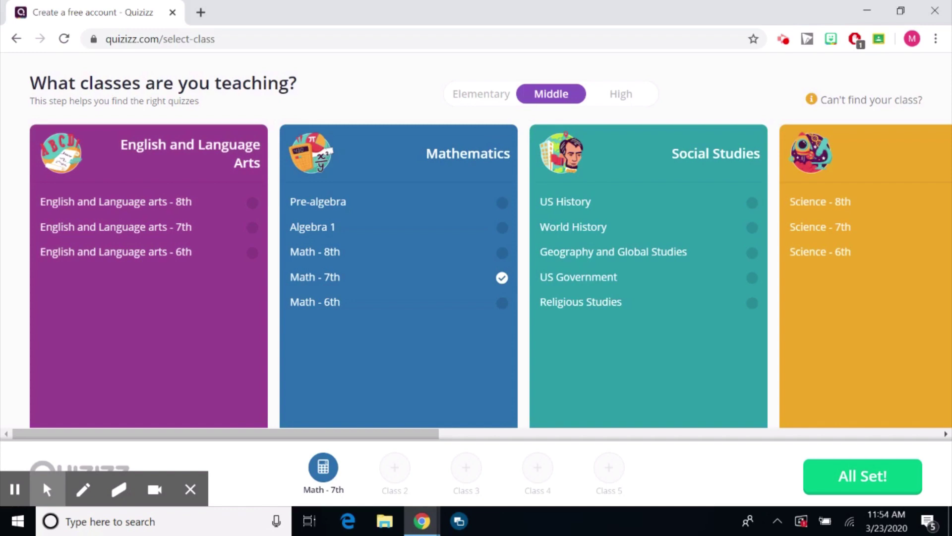
left_click(844, 479)
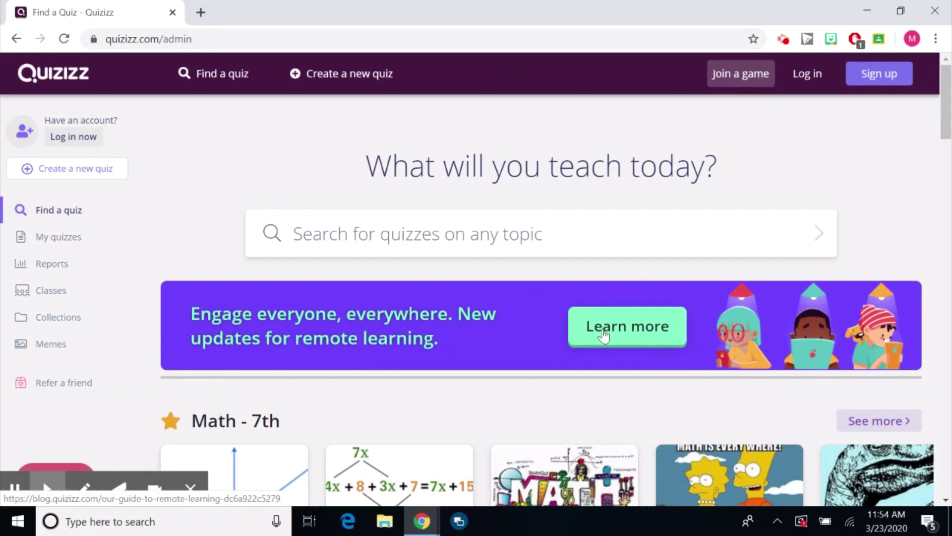
Log in to Quizizz with the Google account
left_click(807, 78)
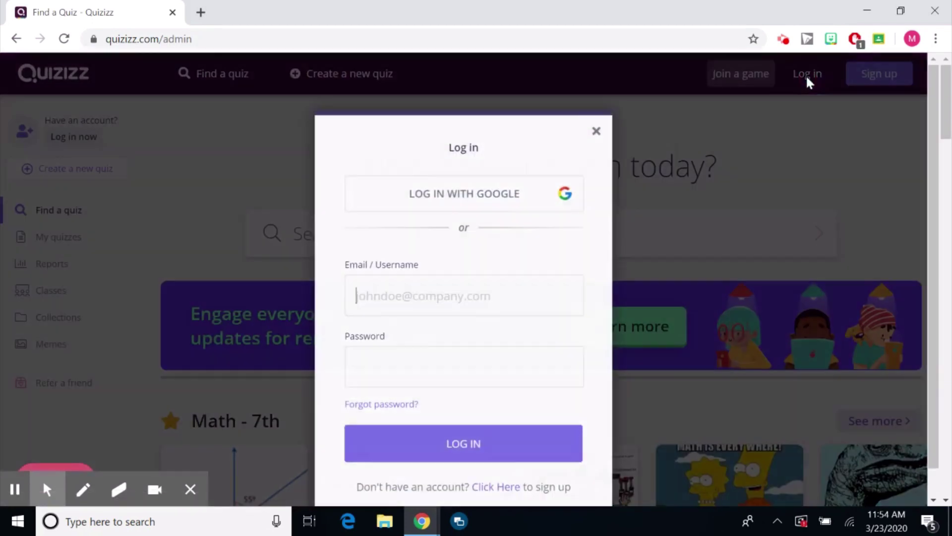
left_click(596, 125)
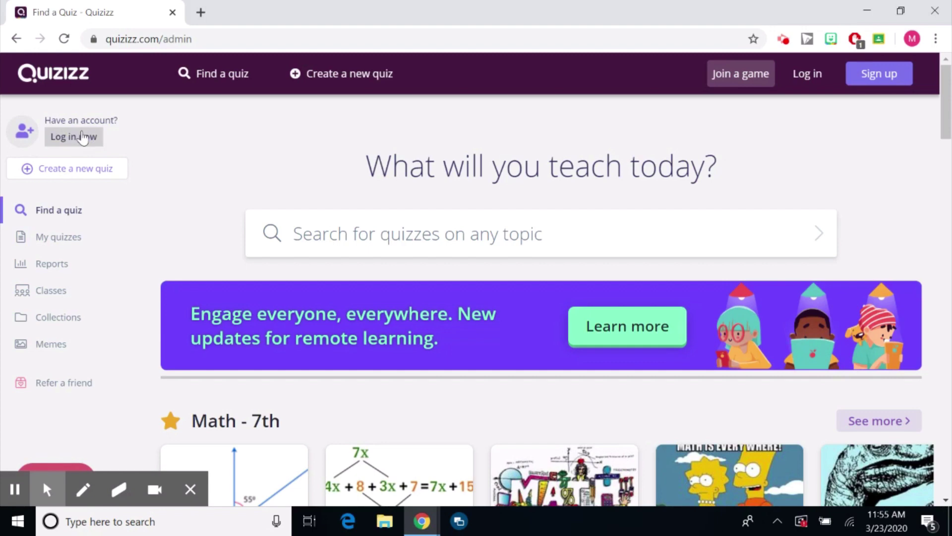
left_click(822, 78)
left_click(479, 199)
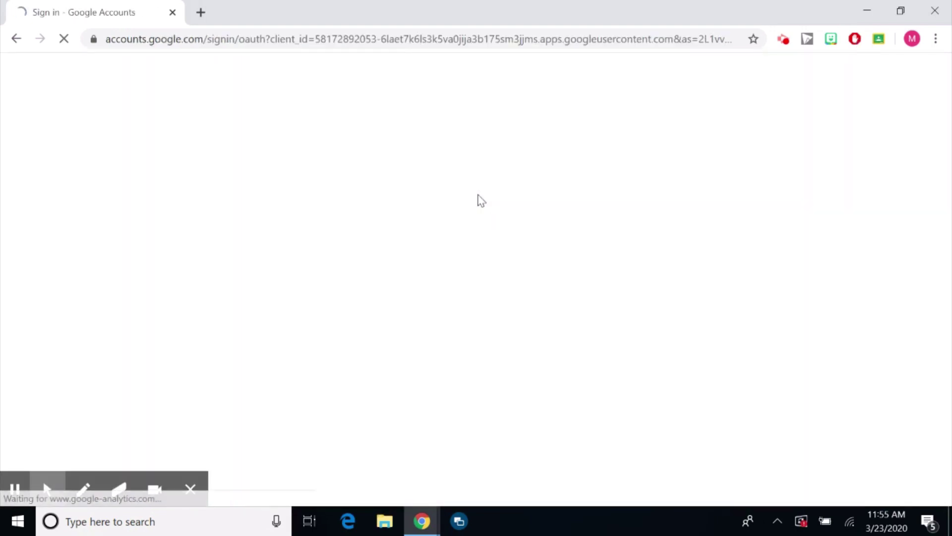
left_click(427, 316)
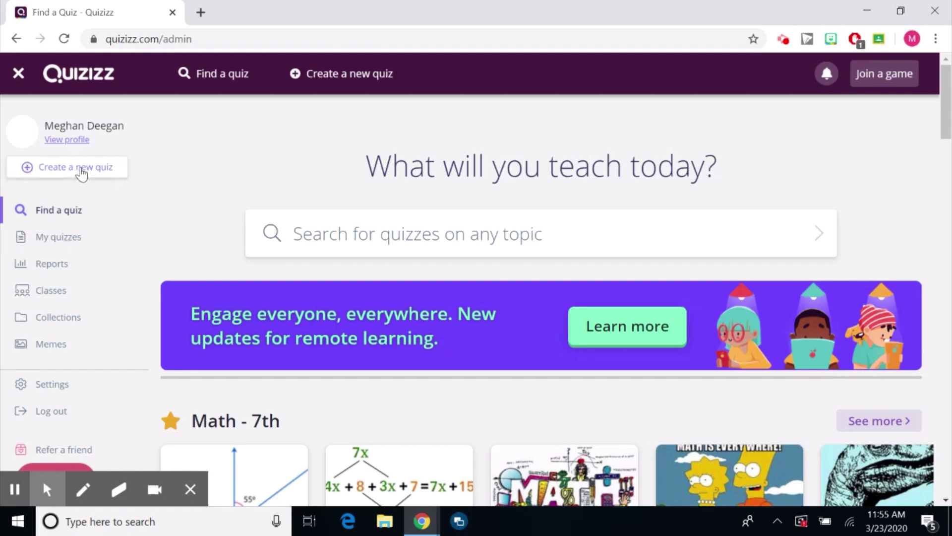
Create a new quiz named 'Math Review' assigned to the Math - 7th class
left_click(86, 171)
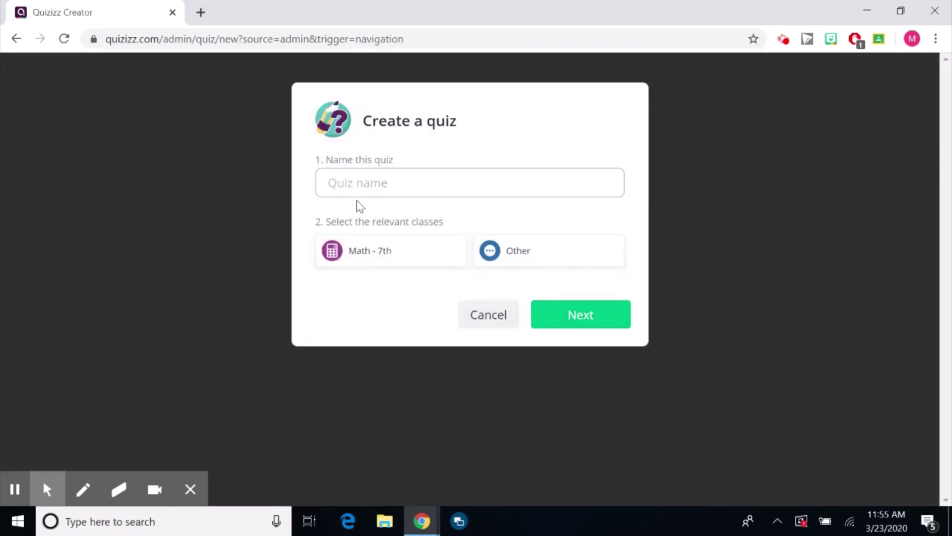
left_click(361, 189)
type("Math Review")
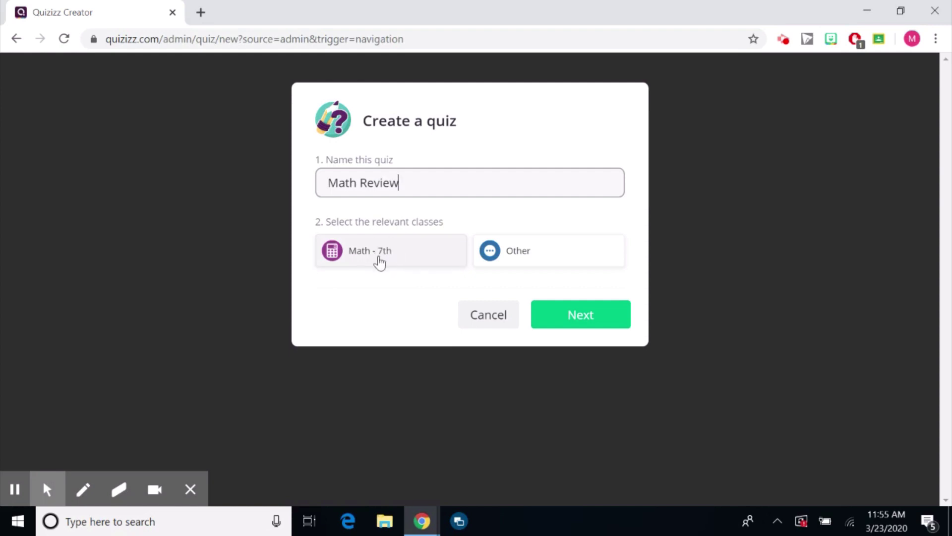
left_click(379, 257)
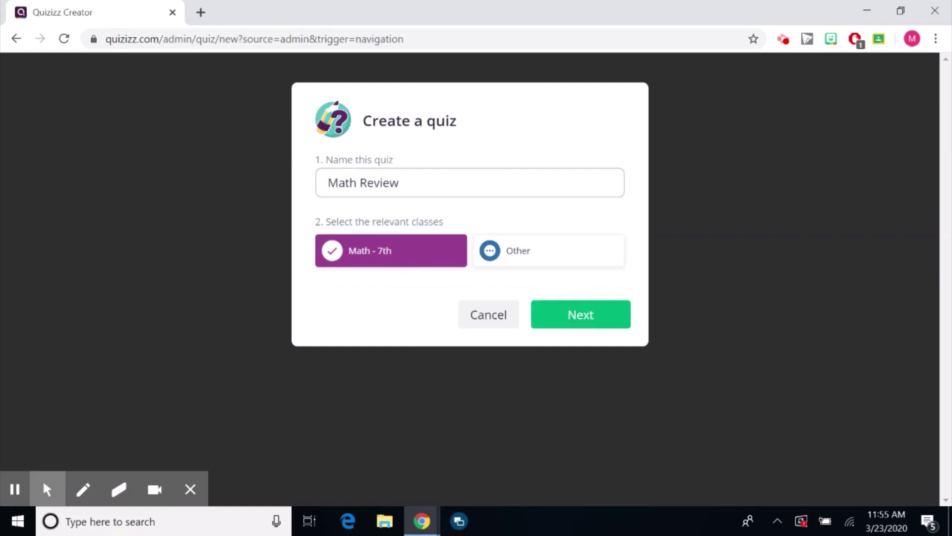
left_click(575, 318)
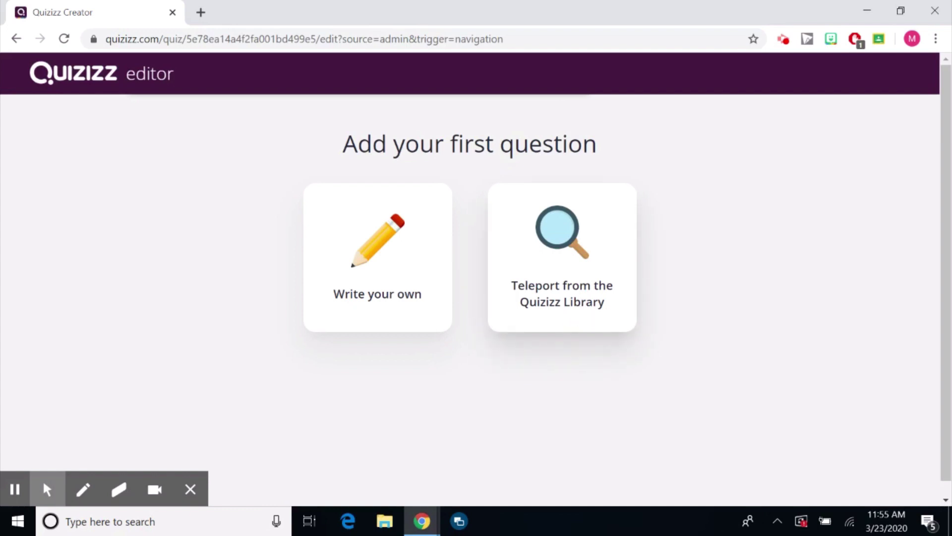
Draft a blank question with option 4 correct and a 3-minute limit, then discard it
left_click(415, 300)
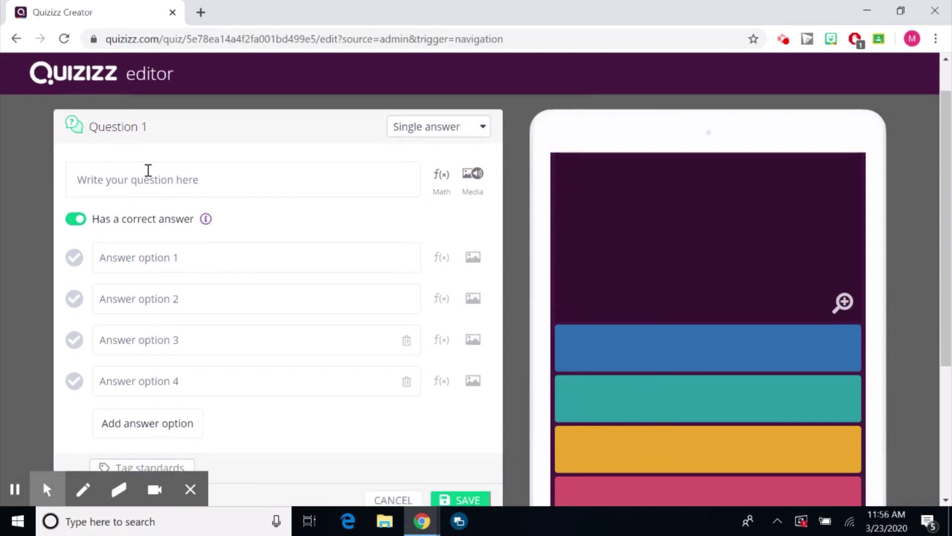
left_click(148, 170)
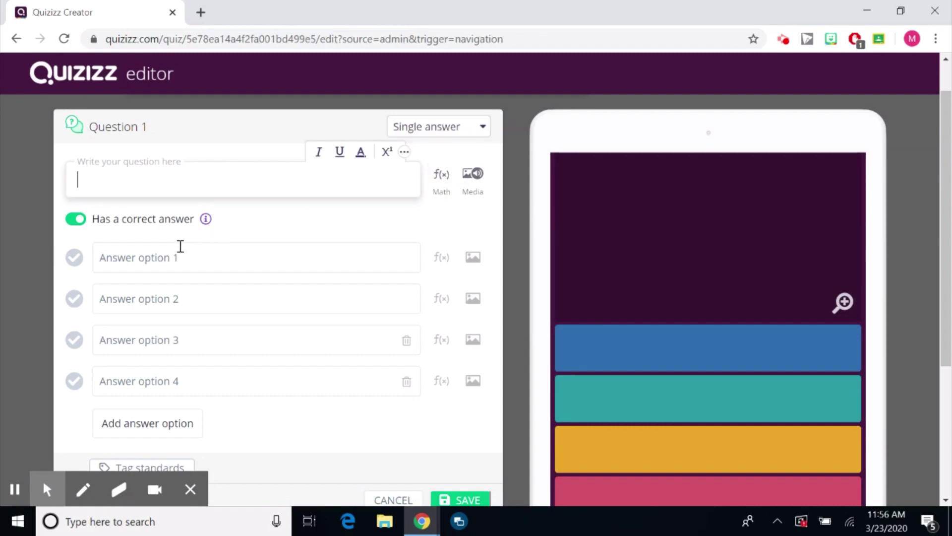
scroll(163, 233, "down", 1)
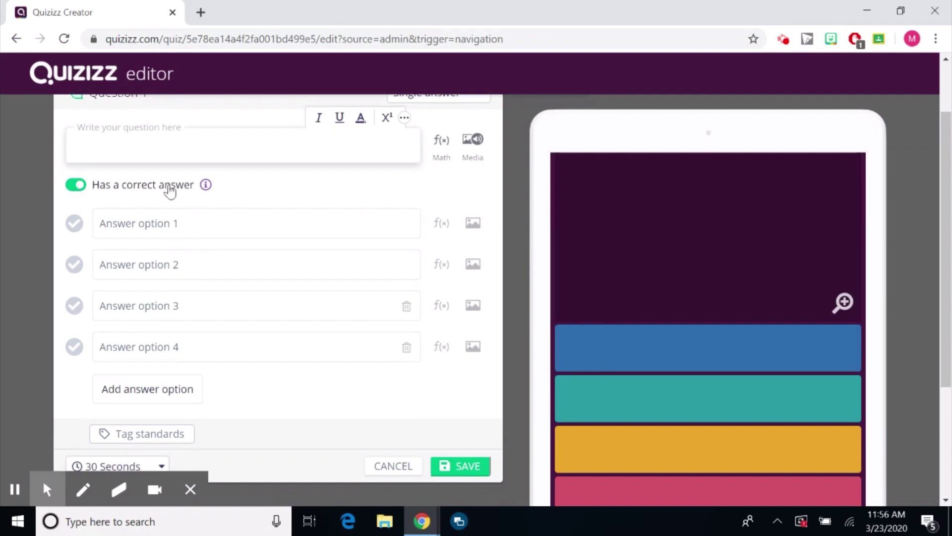
mouse_move(205, 187)
scroll(278, 288, "down", 1)
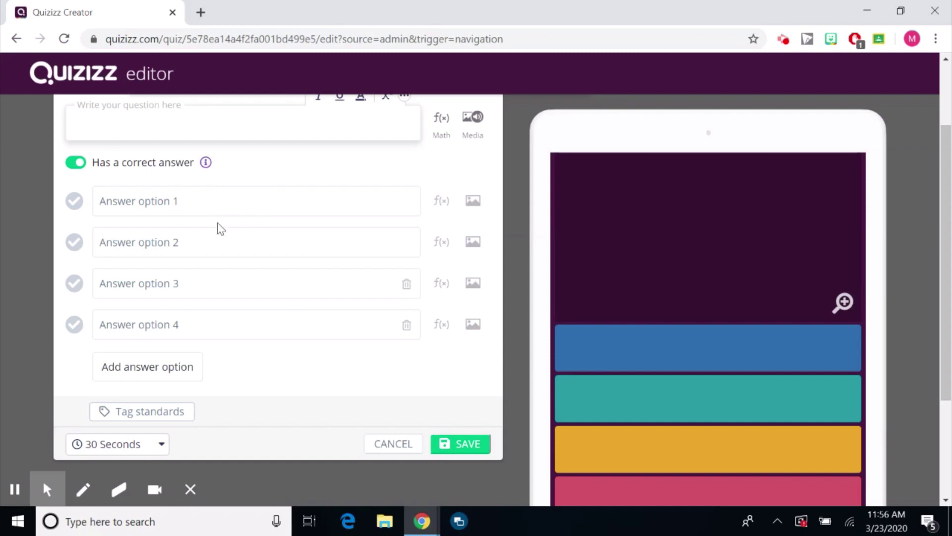
left_click(75, 326)
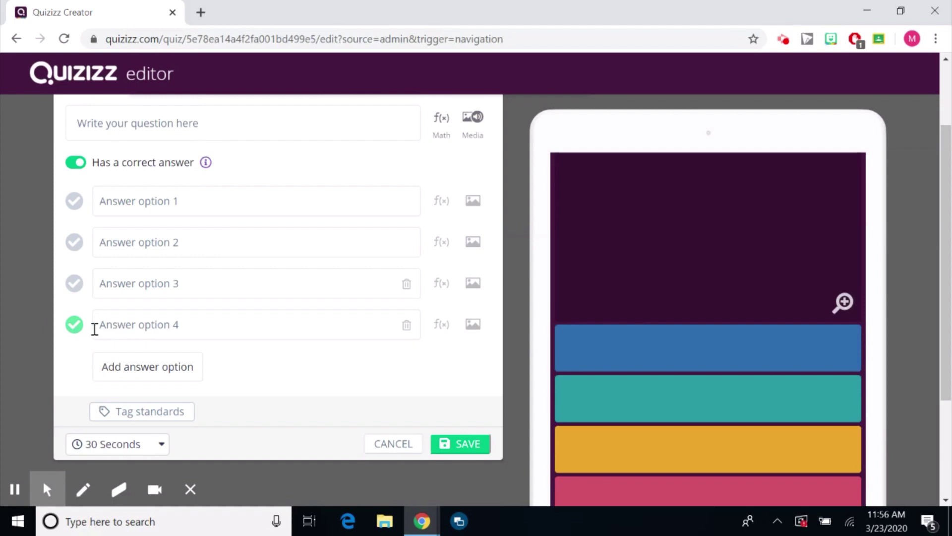
scroll(208, 394, "down", 1)
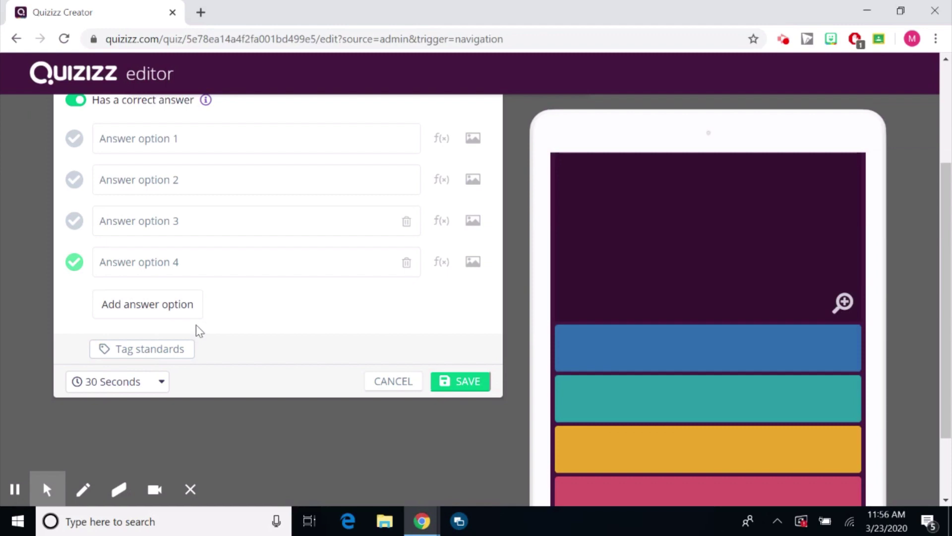
left_click(159, 382)
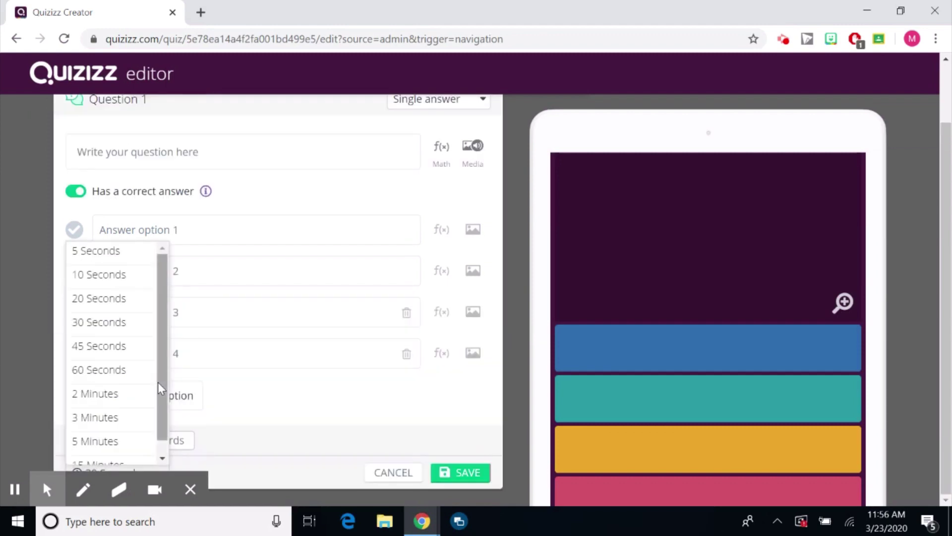
scroll(138, 355, "down", 1)
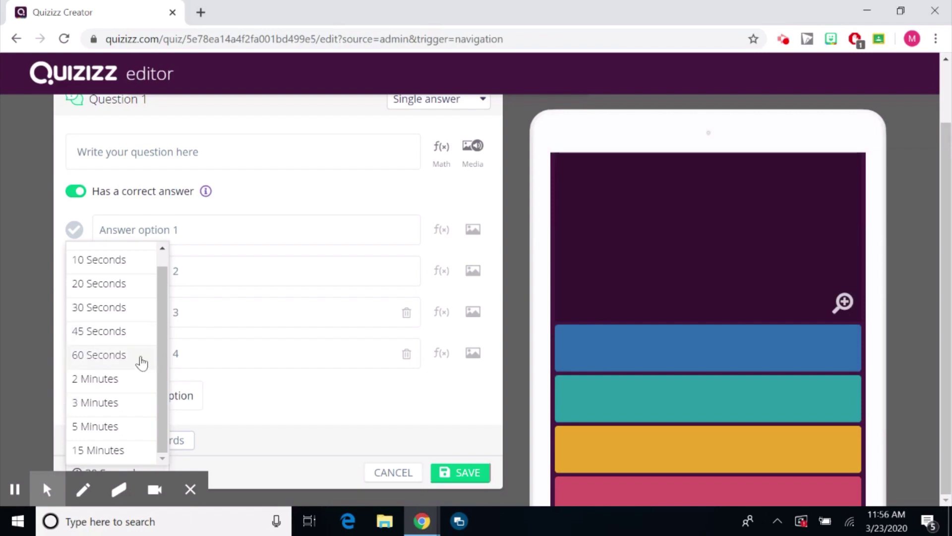
left_click(117, 406)
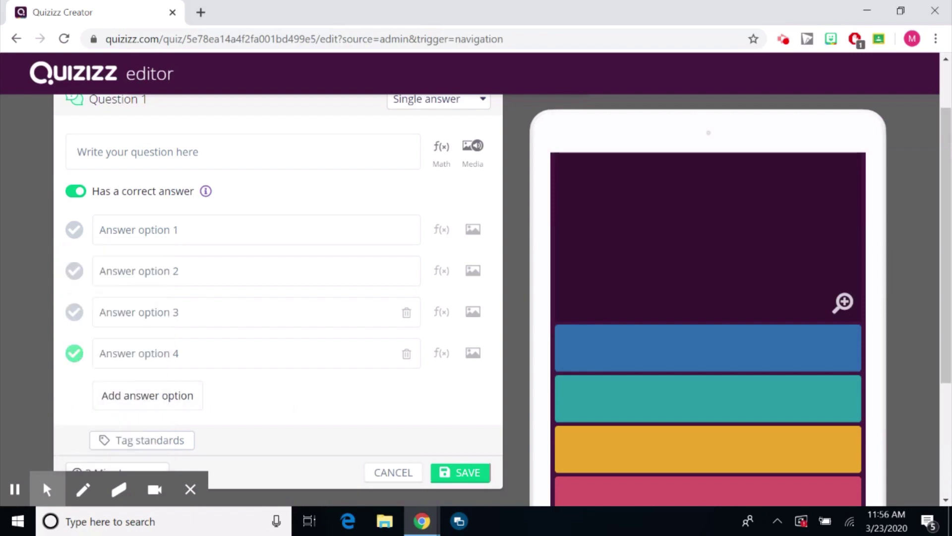
scroll(278, 278, "down", 1)
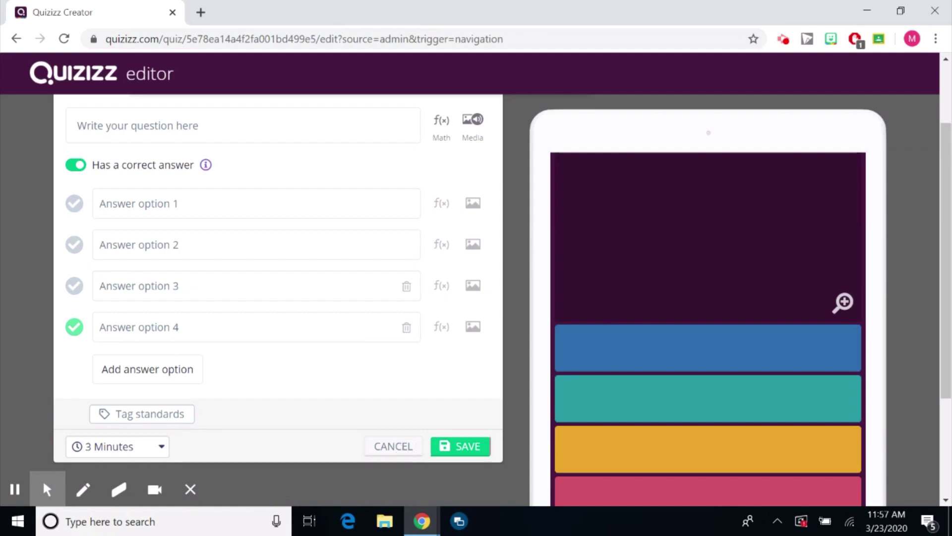
left_click(394, 446)
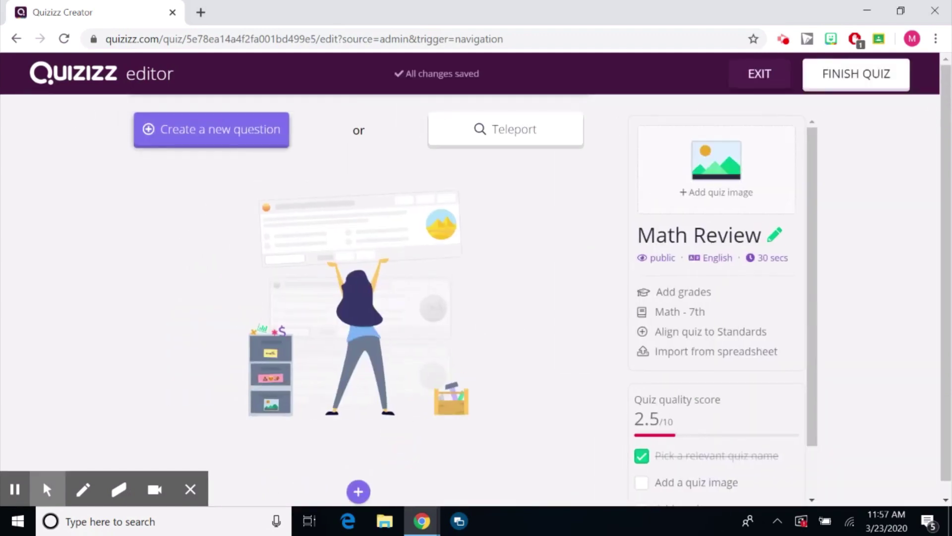
Search Teleport for public questions on 'integer operations'
left_click(514, 132)
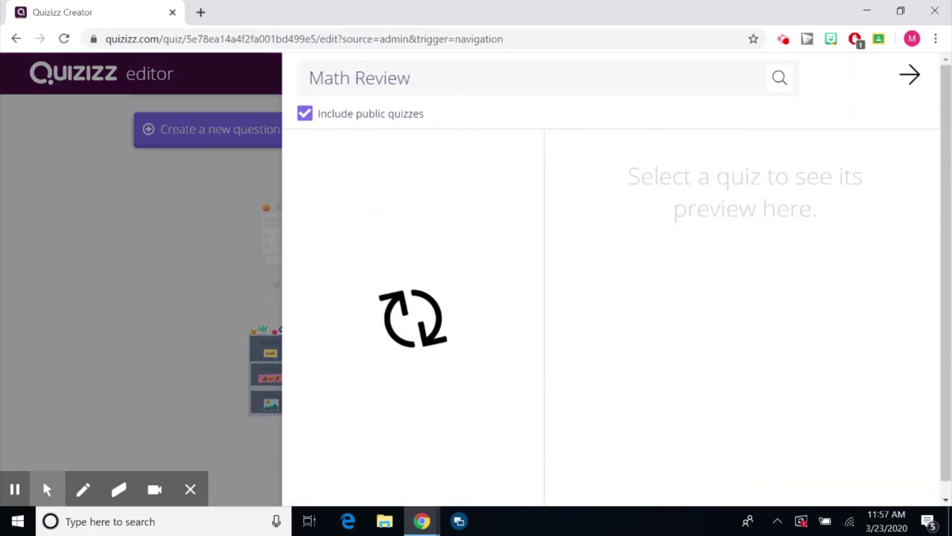
left_click_drag(436, 85, 303, 80)
key("BackSpace")
type("in")
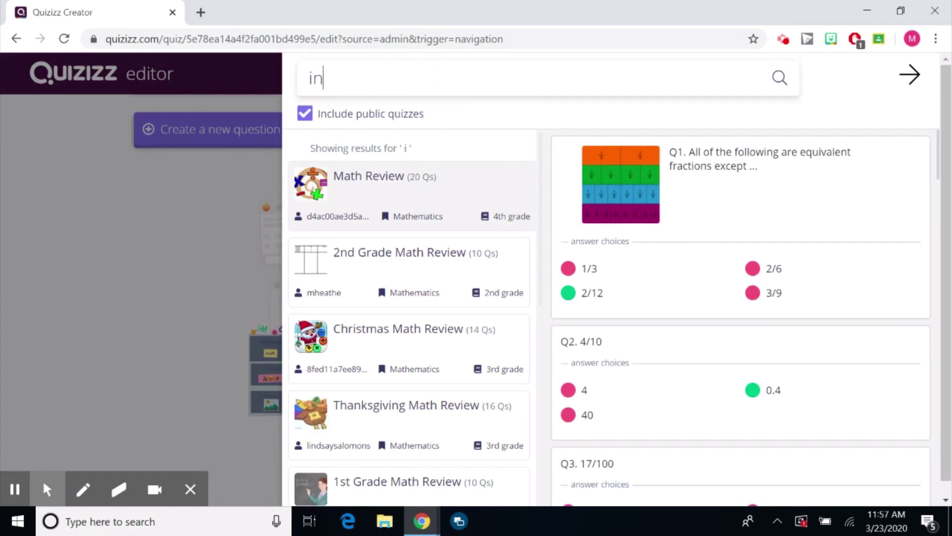
type("teger operations")
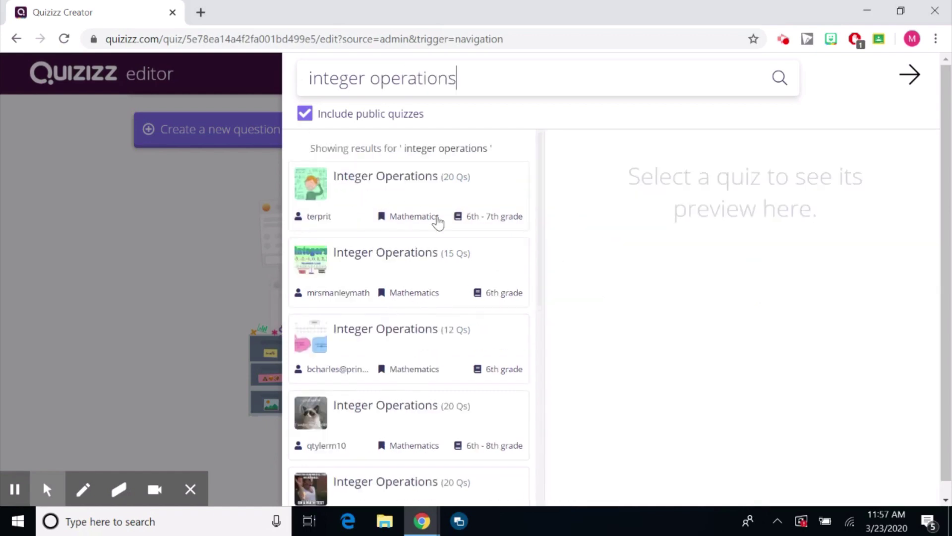
scroll(447, 387, "down", 3)
scroll(449, 403, "up", 3)
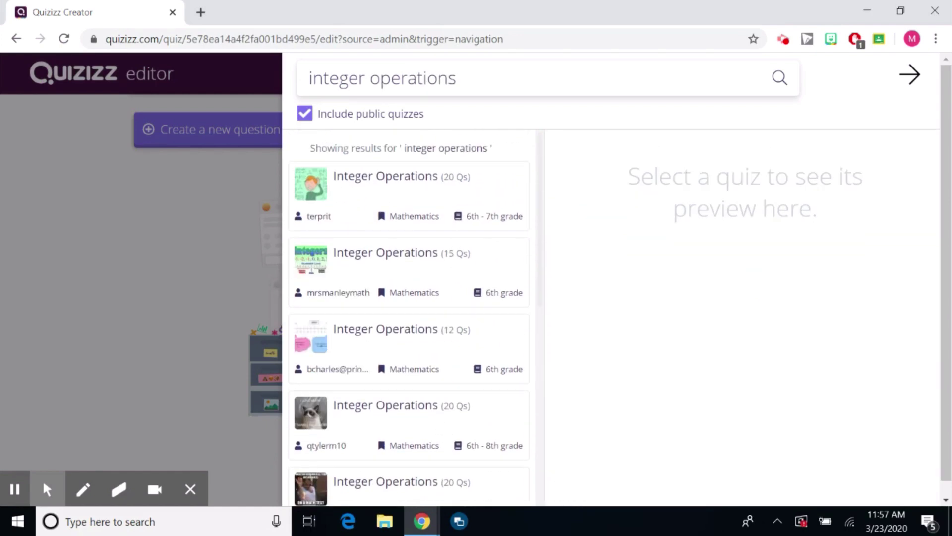
From the first Integer Operations quiz, add the model-expression question, 7 + (-13), and 3 - 11
left_click(445, 177)
mouse_move(805, 163)
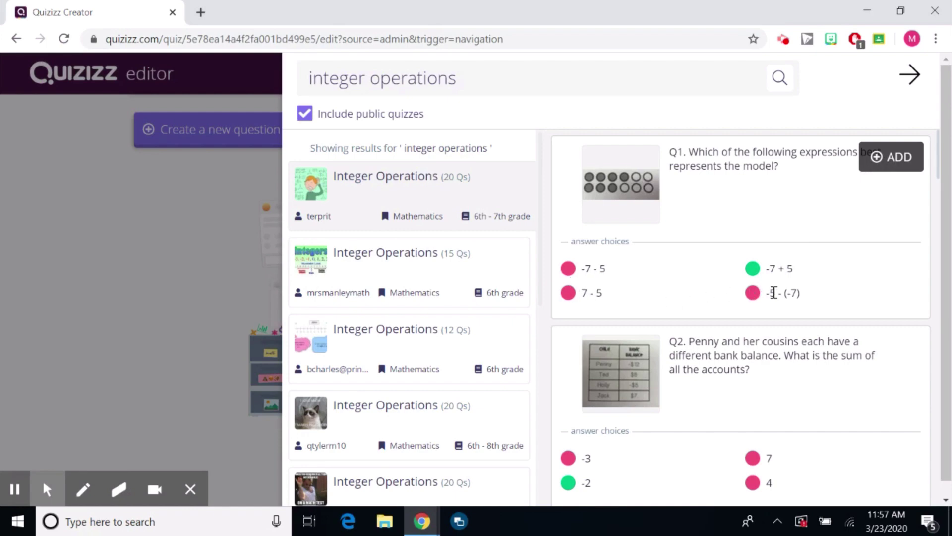
scroll(813, 292, "down", 4)
scroll(843, 248, "up", 3)
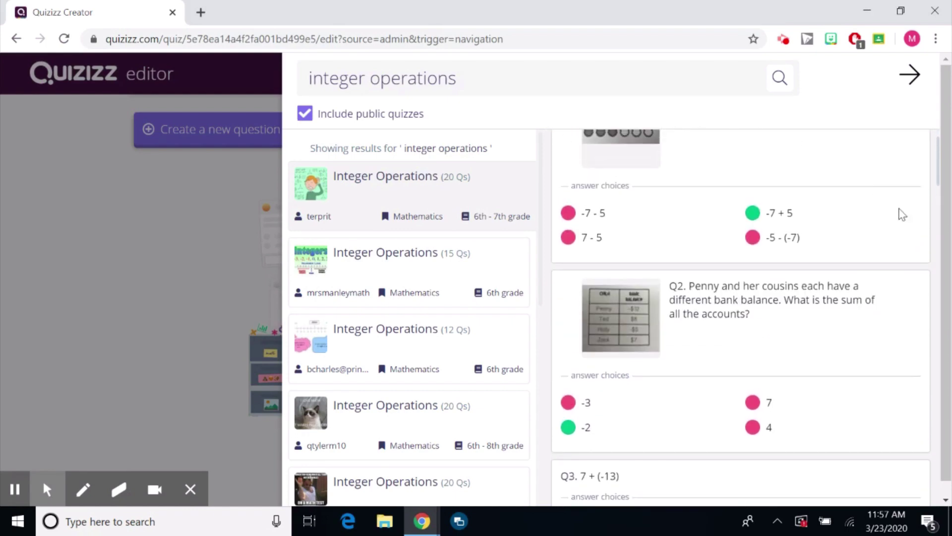
scroll(901, 212, "up", 1)
left_click(893, 147)
scroll(879, 290, "down", 3)
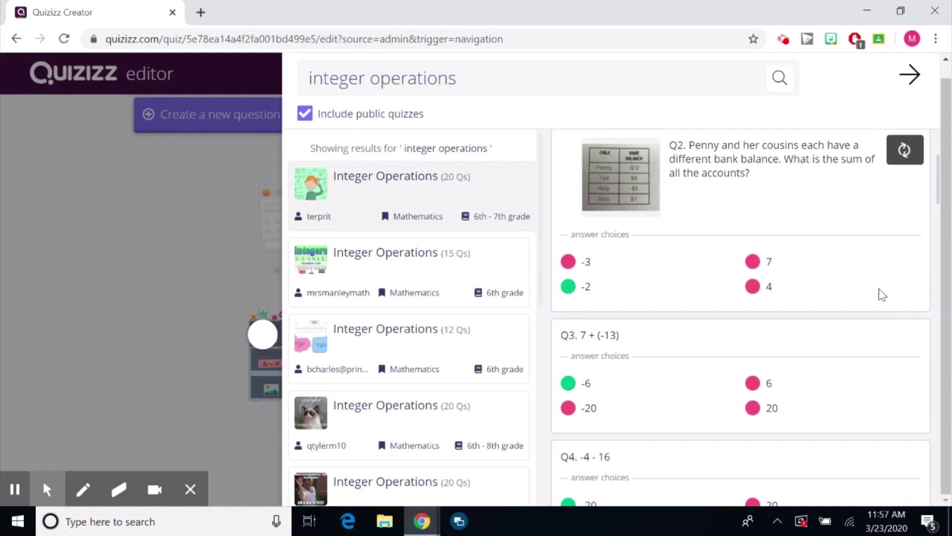
left_click(899, 342)
scroll(893, 347, "down", 4)
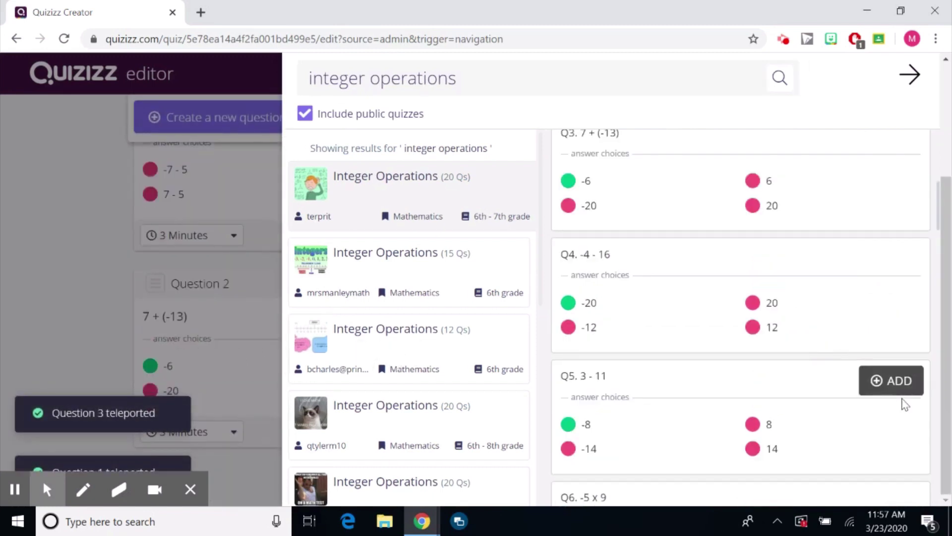
left_click(900, 381)
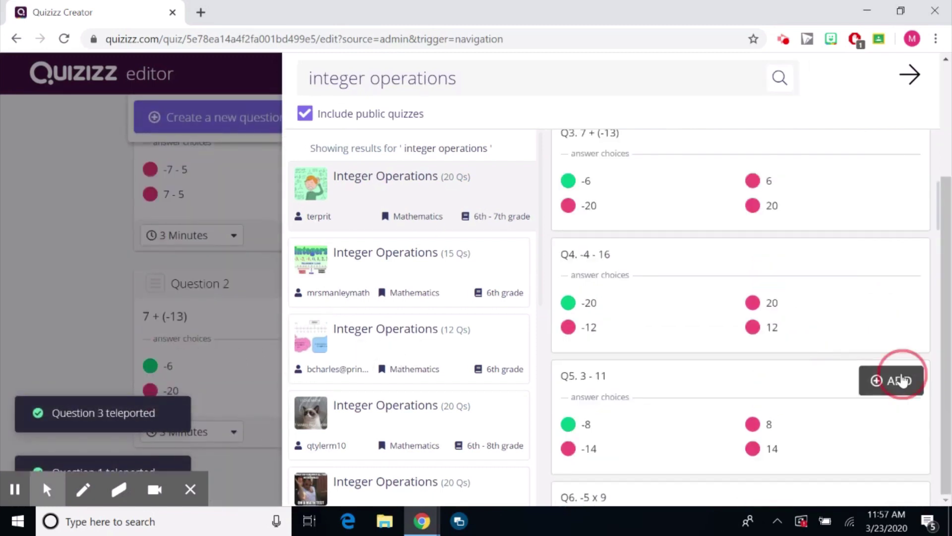
From a second Integer Operations quiz, add -7 x 4, (-25) ÷ (-5), and -6 x 7
left_click(417, 416)
left_click(879, 276)
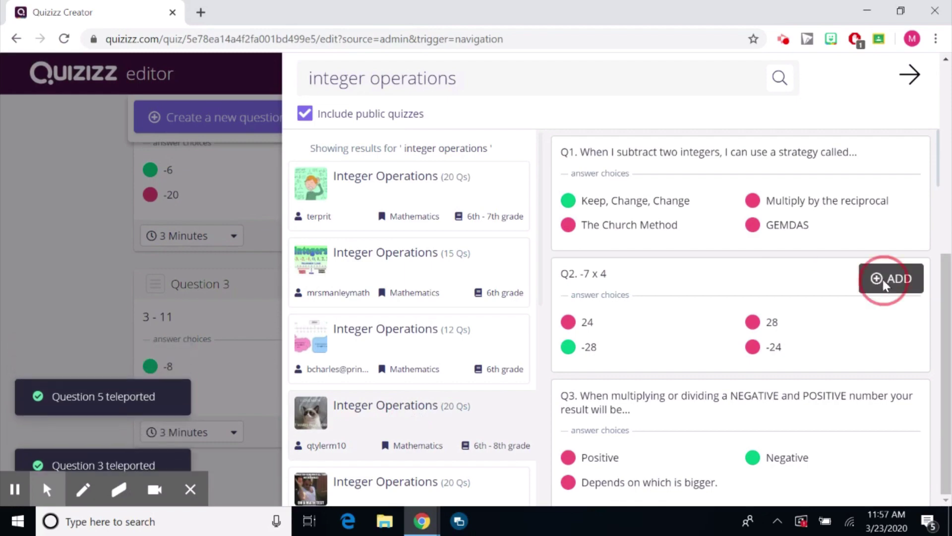
scroll(886, 367, "down", 5)
left_click(888, 322)
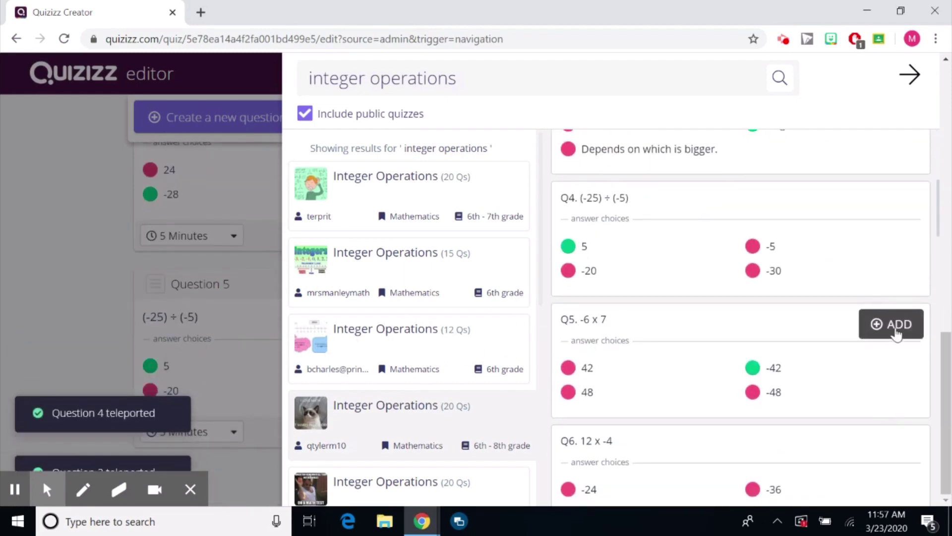
left_click(886, 325)
left_click_drag(464, 78, 291, 85)
left_click(442, 81)
left_click(472, 91)
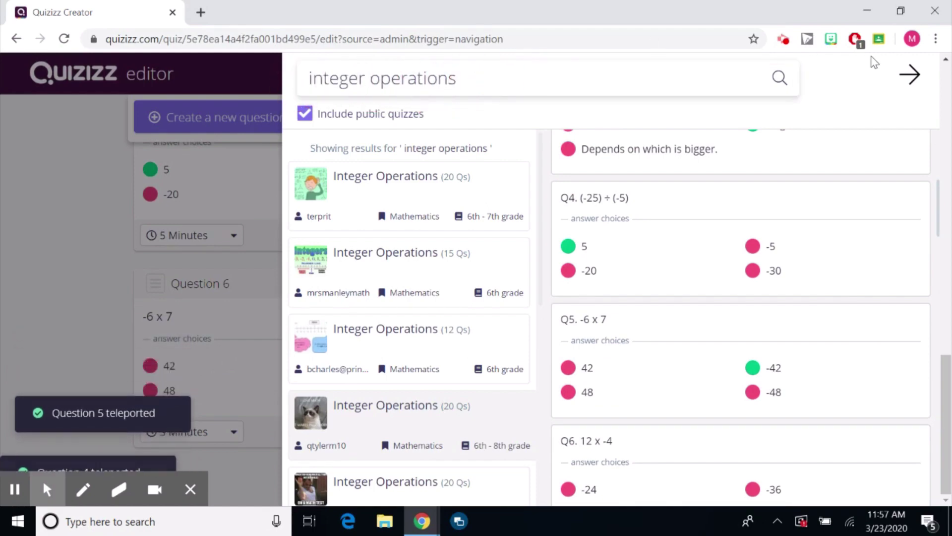
Close the question search, look over the six questions, and open the Finish Quiz details form
left_click(910, 75)
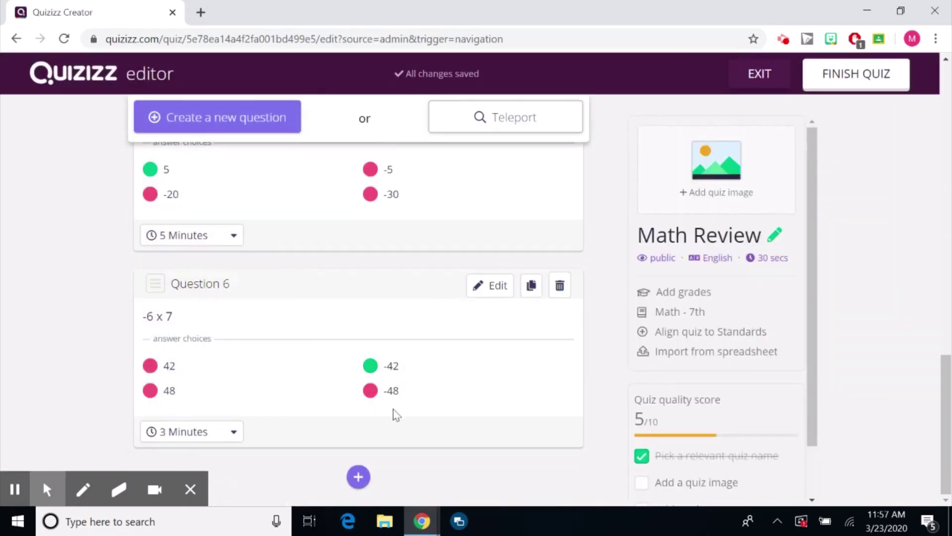
scroll(440, 277, "up", 10)
scroll(358, 297, "up", 6)
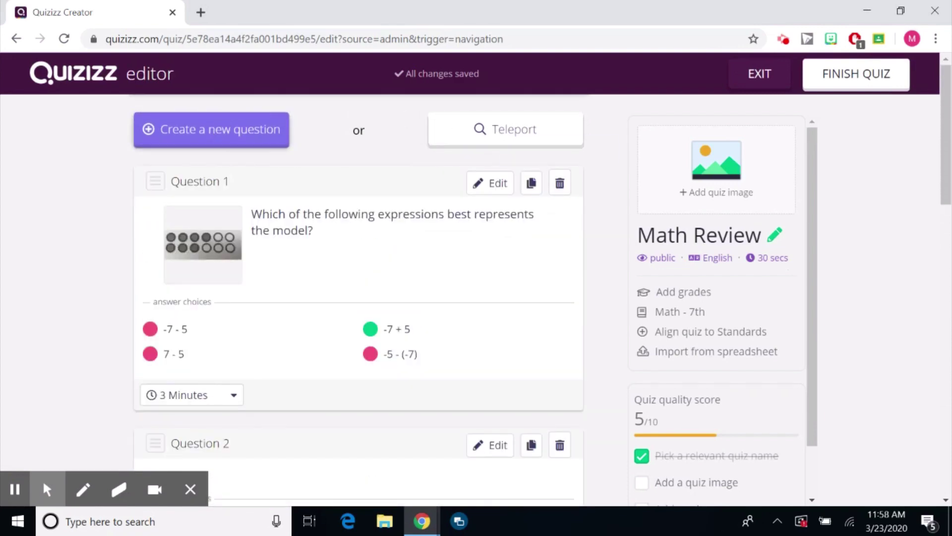
scroll(623, 315, "down", 3)
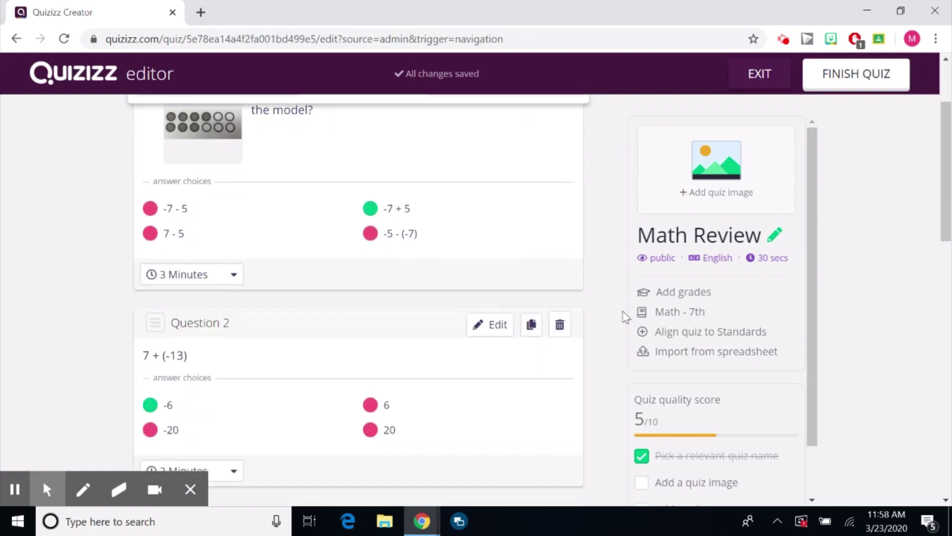
scroll(624, 314, "up", 3)
left_click(883, 74)
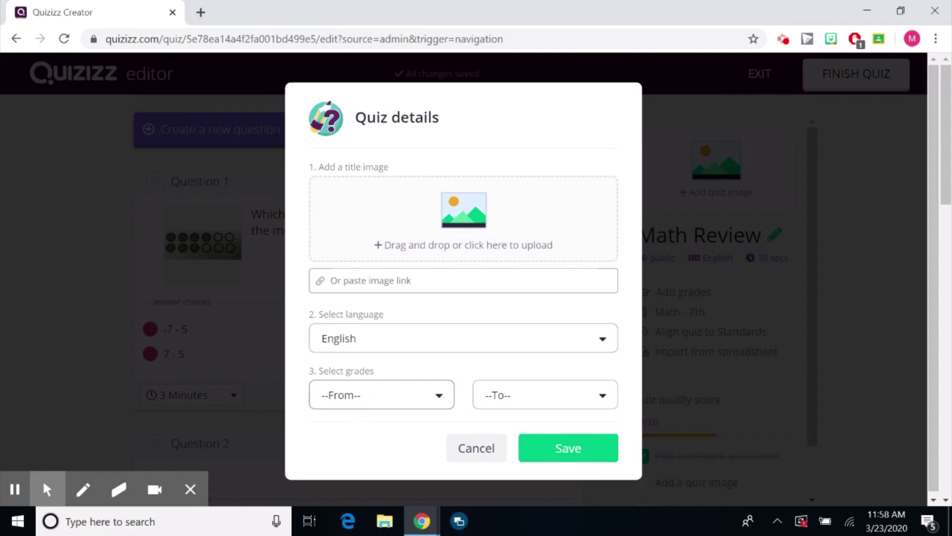
Set Math Review's grade range to 7th and save to publish it
left_click(389, 395)
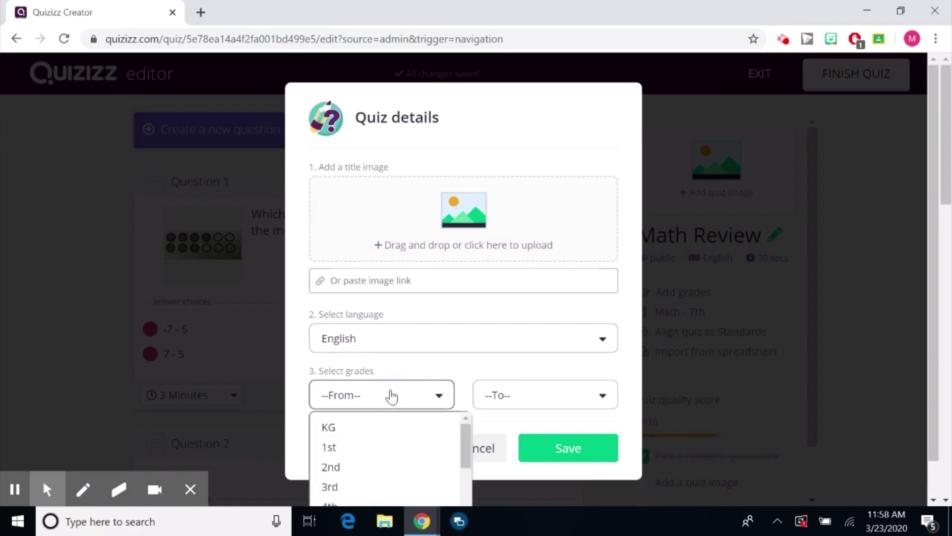
scroll(378, 440, "down", 3)
left_click(347, 450)
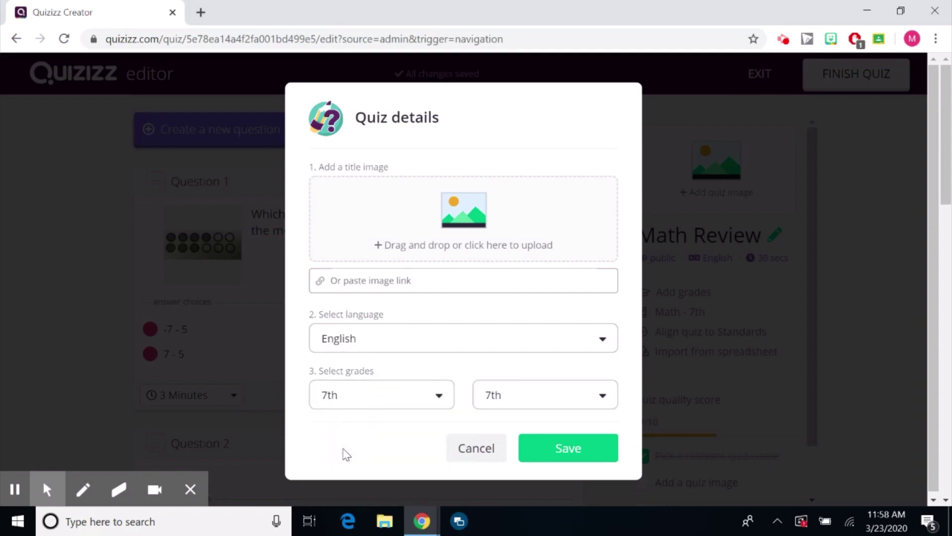
left_click(568, 449)
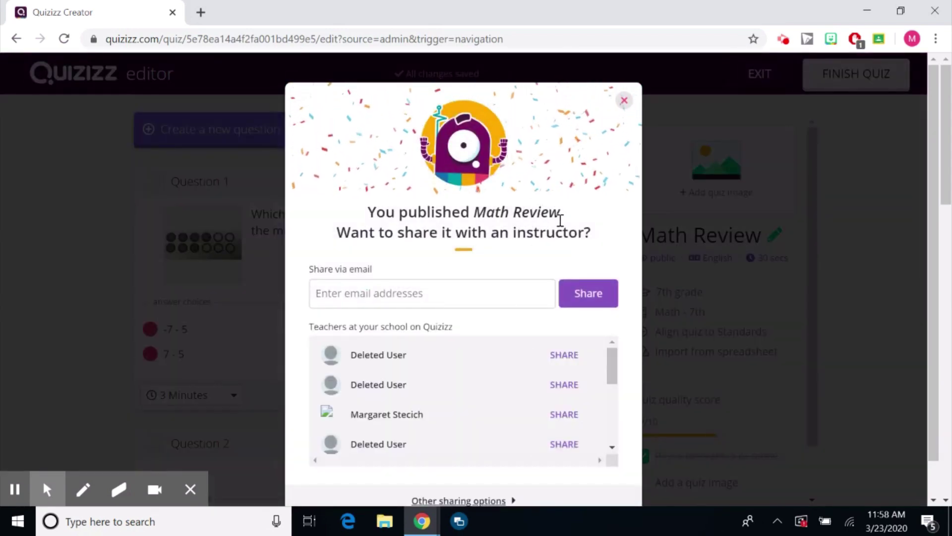
Close the share dialog to view the published Math Review quiz page with its 6 questions
left_click(623, 99)
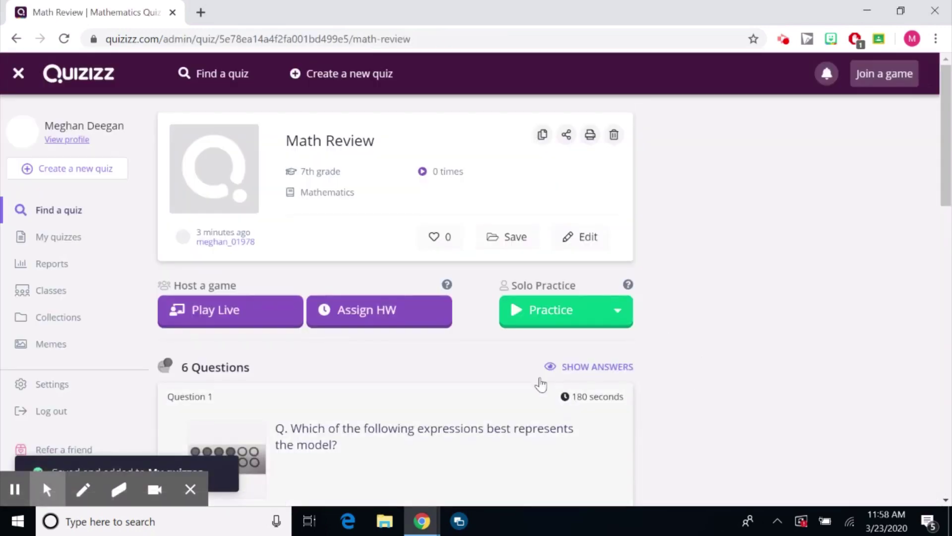